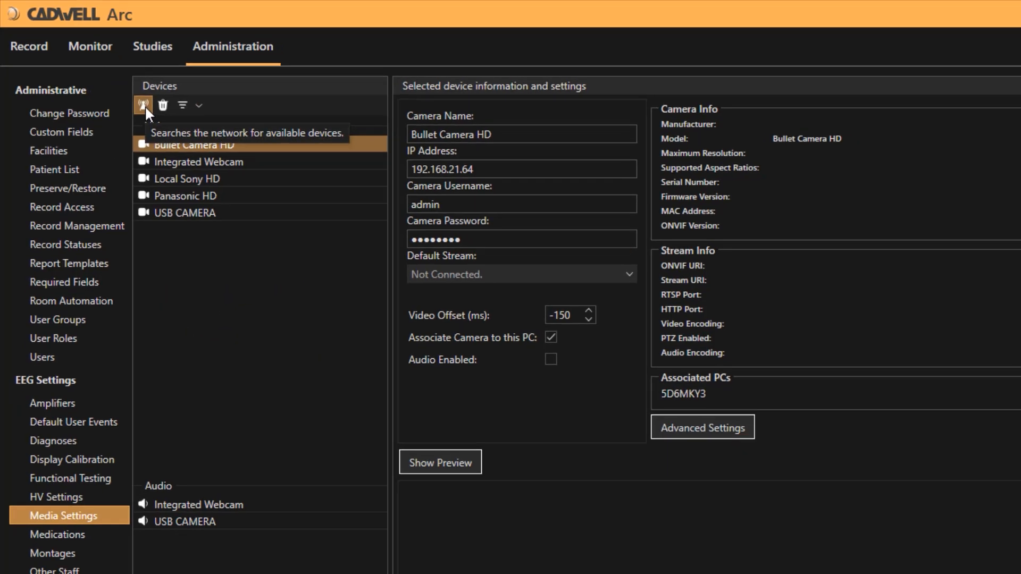
- Search the network for available devices, close the discovery window, and view the Local Sony HD and Panasonic HD camera settings
left_click(144, 105)
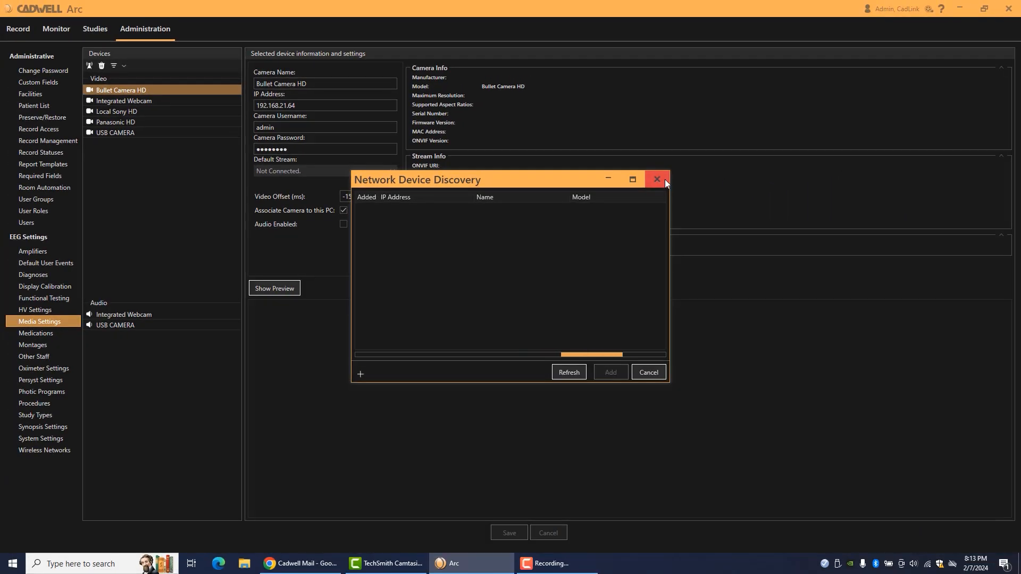
left_click(658, 180)
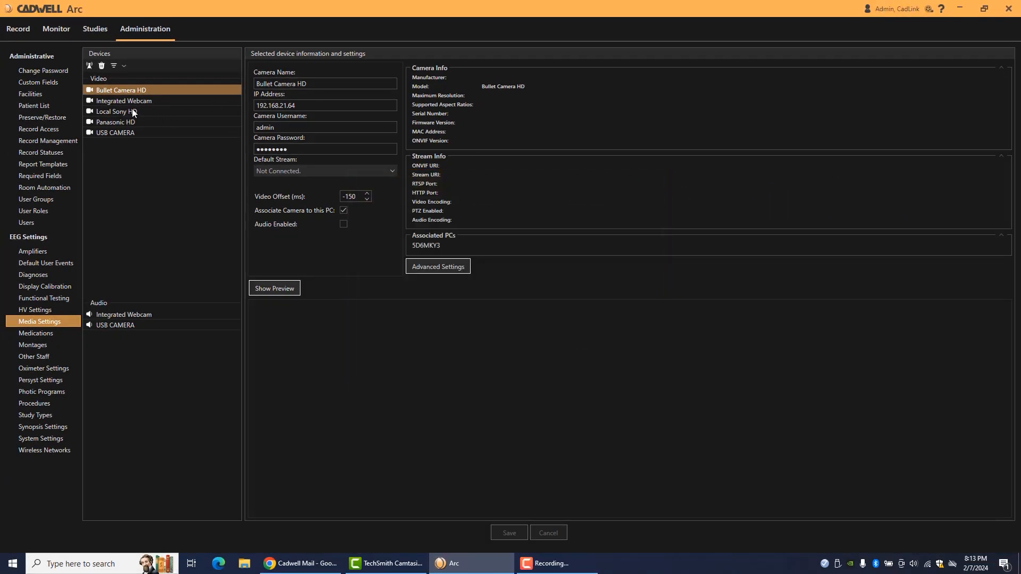
left_click(118, 112)
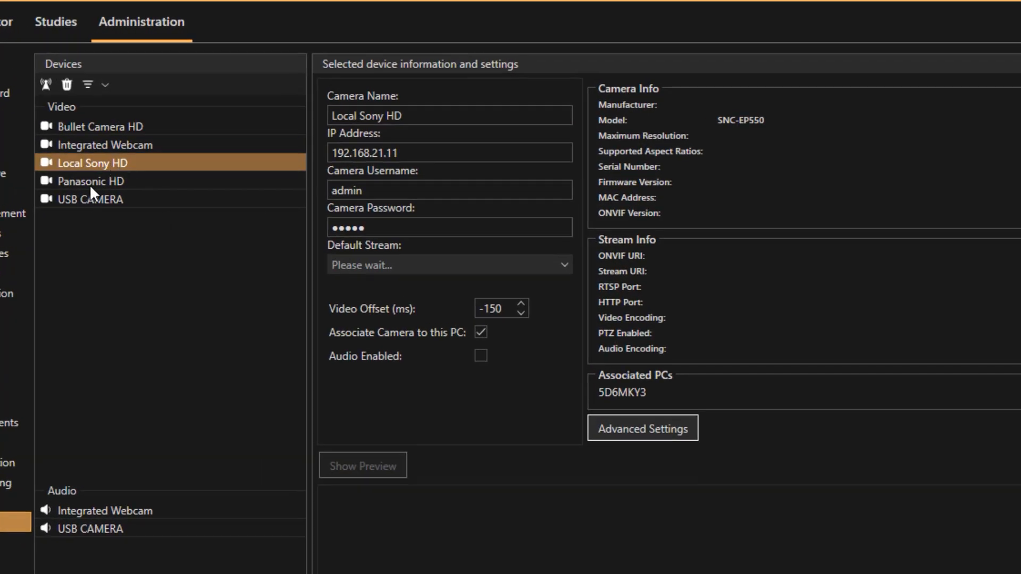
left_click(89, 184)
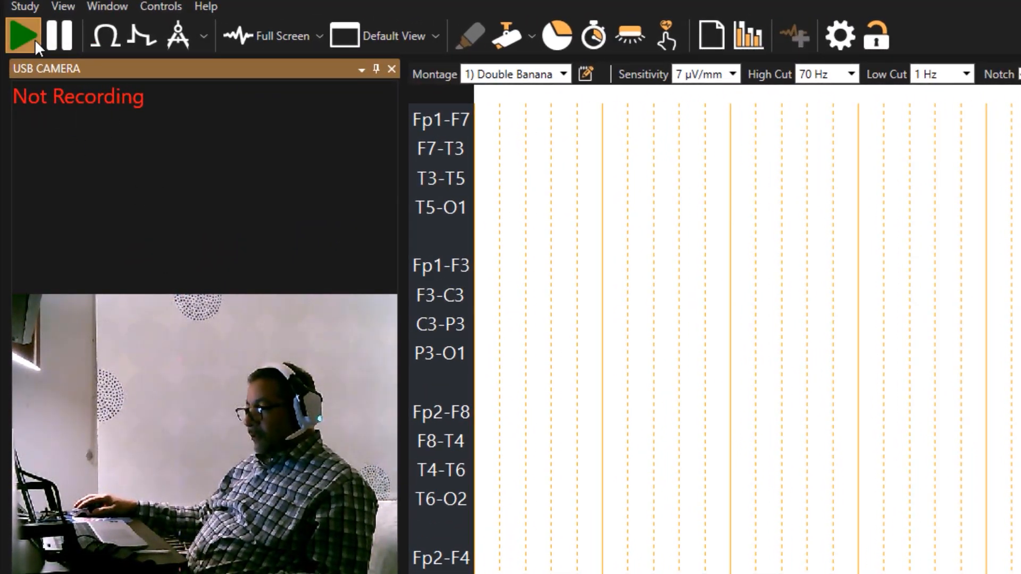
- Start recording the EEG study and add a second audio/video channel alongside USB CAMERA
left_click(34, 40)
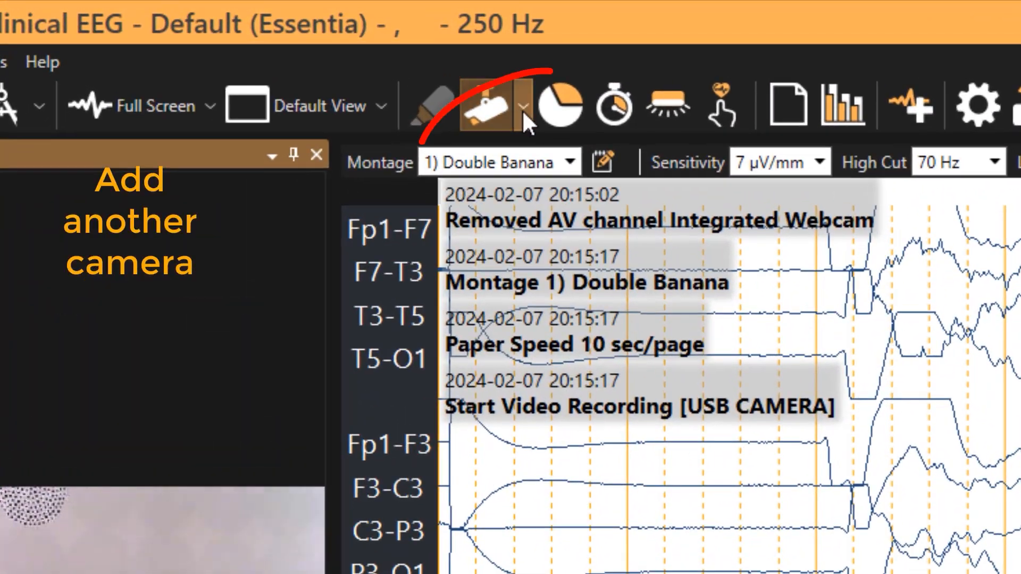
left_click(523, 110)
left_click(548, 182)
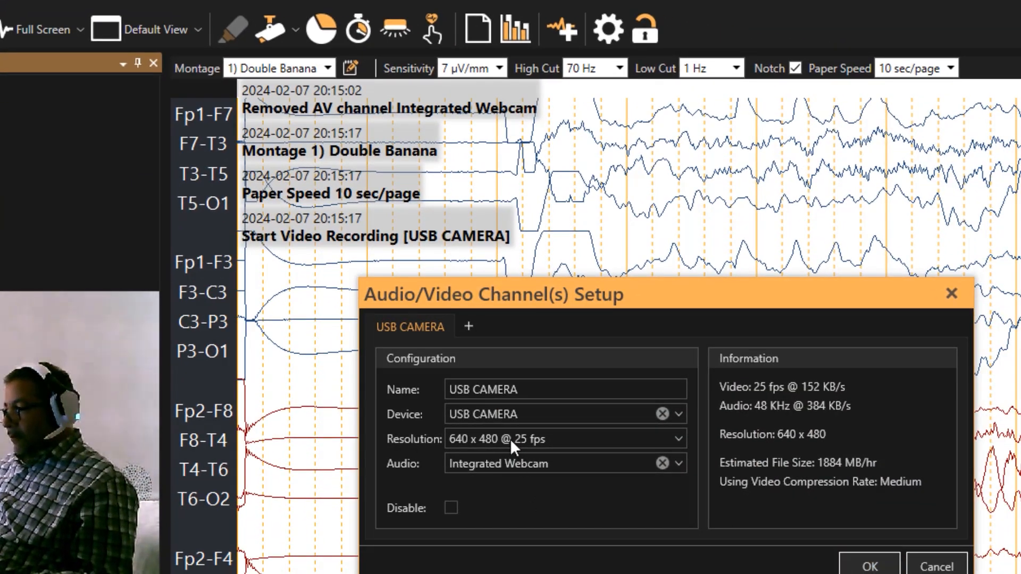
left_click(468, 326)
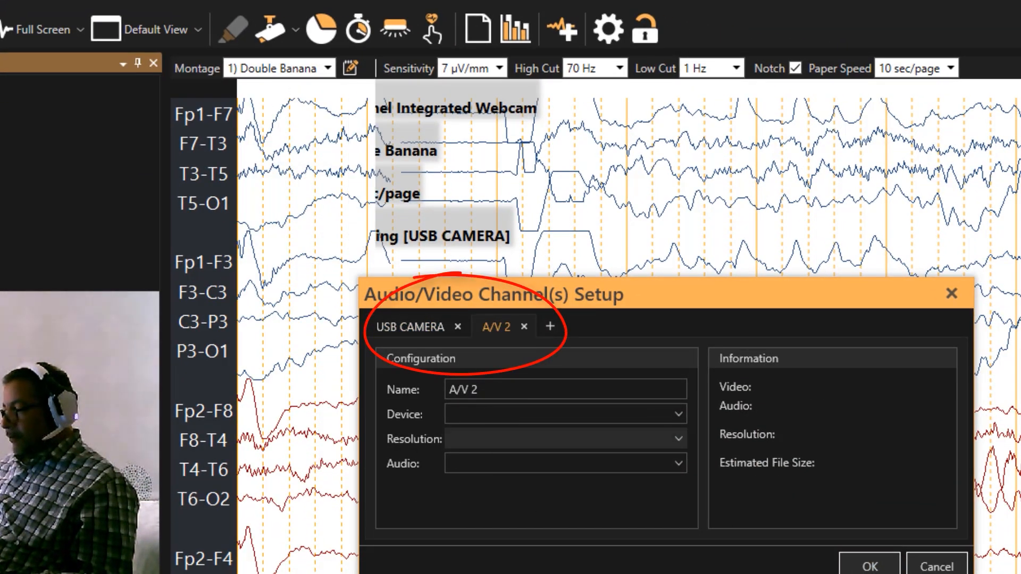
- Assign the Integrated Webcam to the new channel at 1280 x 720 @ 30 fps and apply the setup
left_click(679, 410)
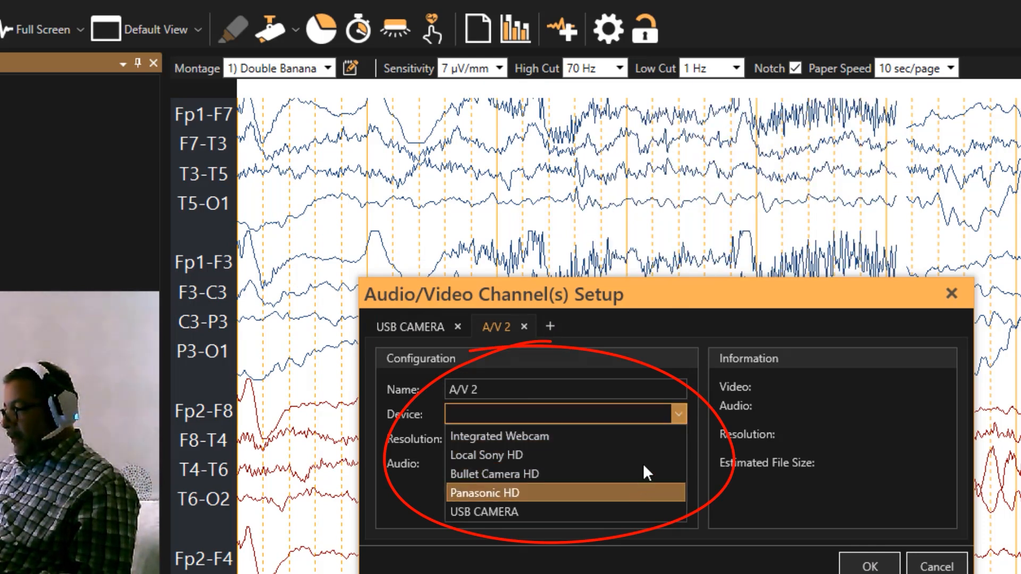
left_click(639, 433)
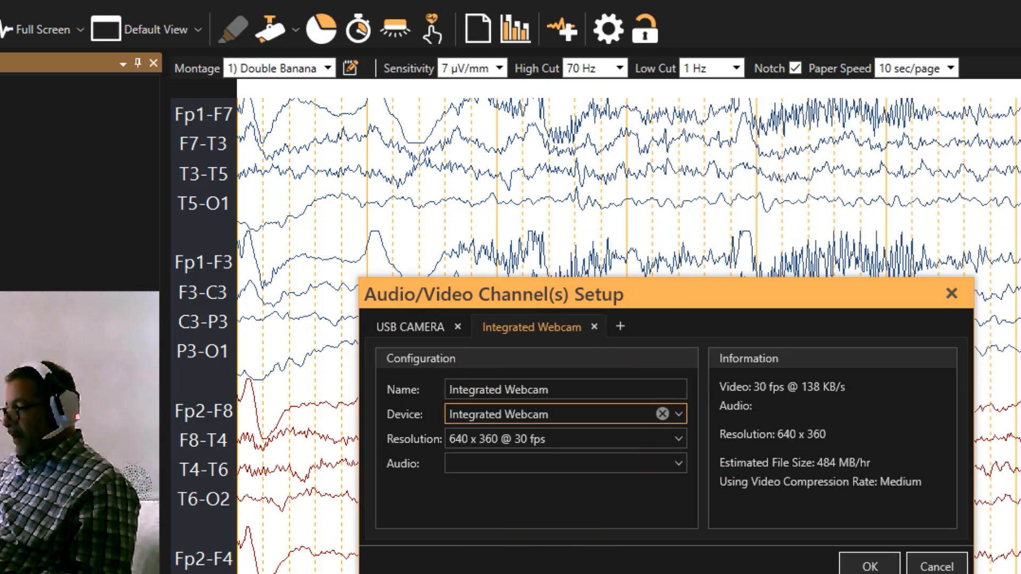
left_click(678, 439)
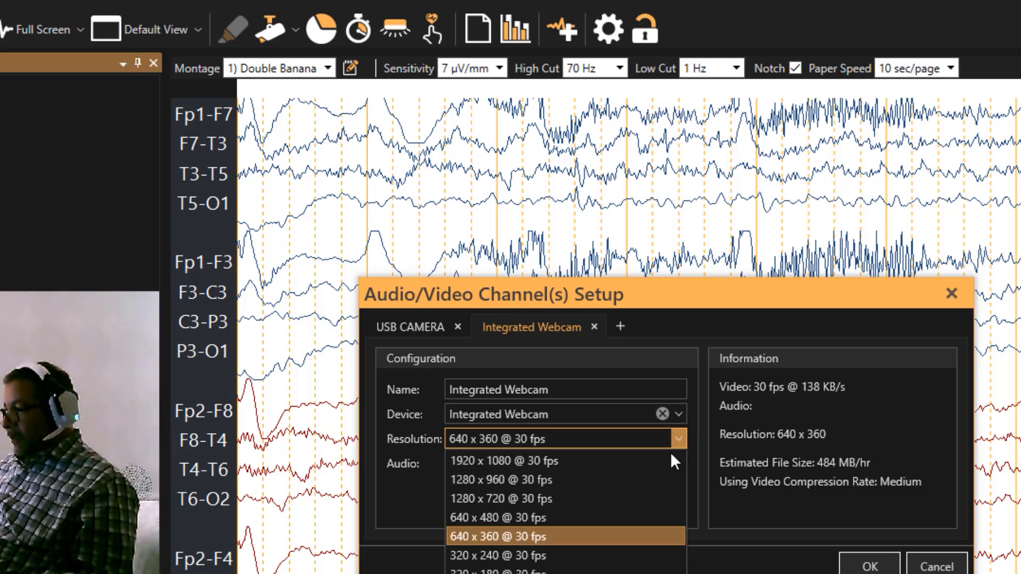
left_click(584, 497)
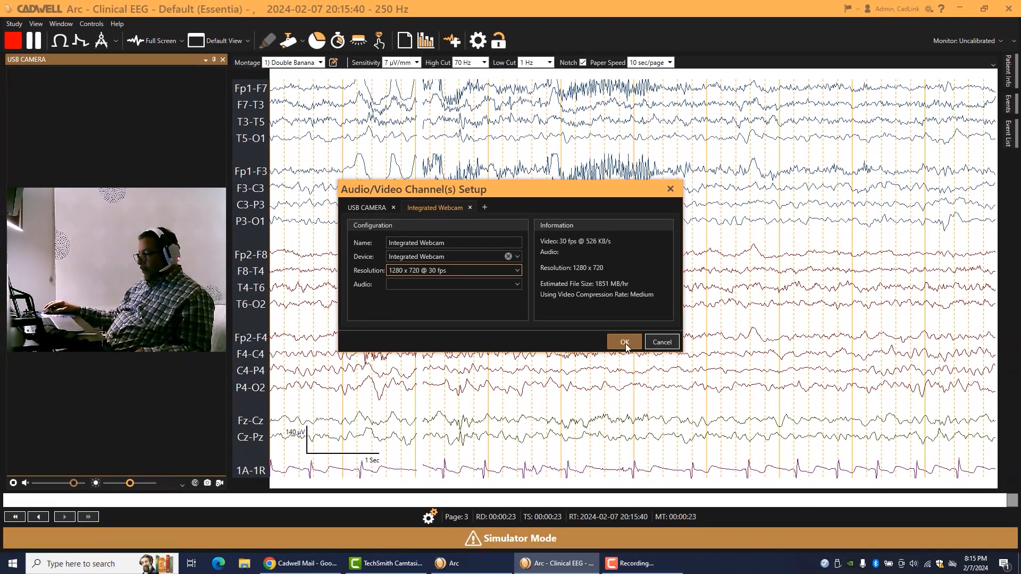
left_click(625, 343)
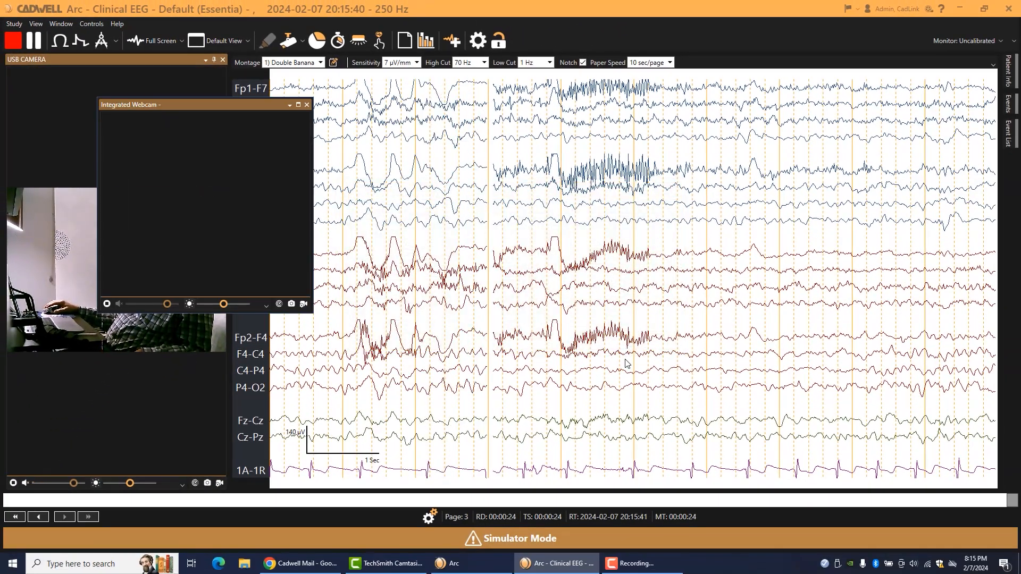
- Dock the Integrated Webcam video below the USB CAMERA video, and move it out over the EEG traces
left_click_drag(184, 102, 120, 298)
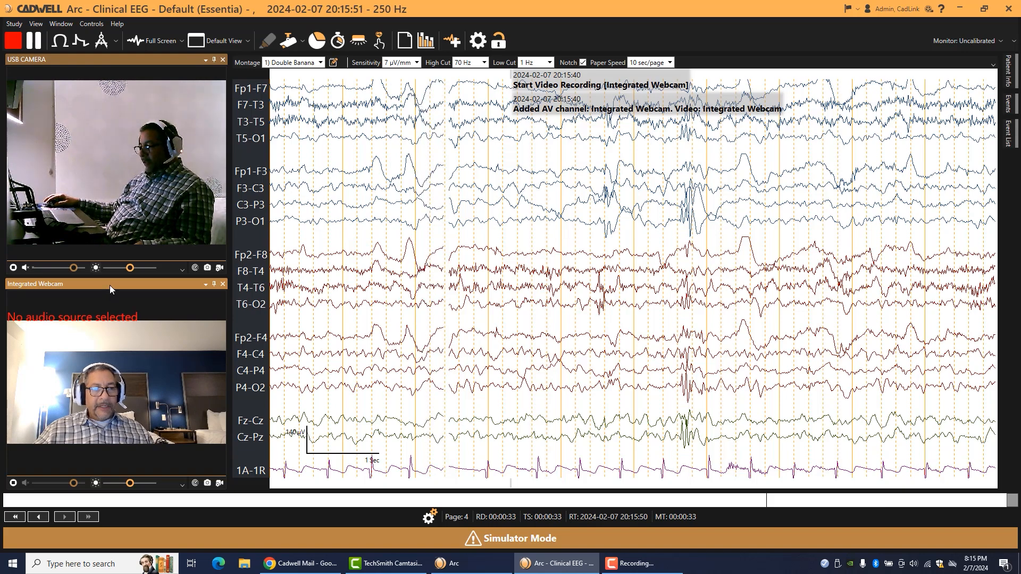
left_click_drag(110, 286, 892, 120)
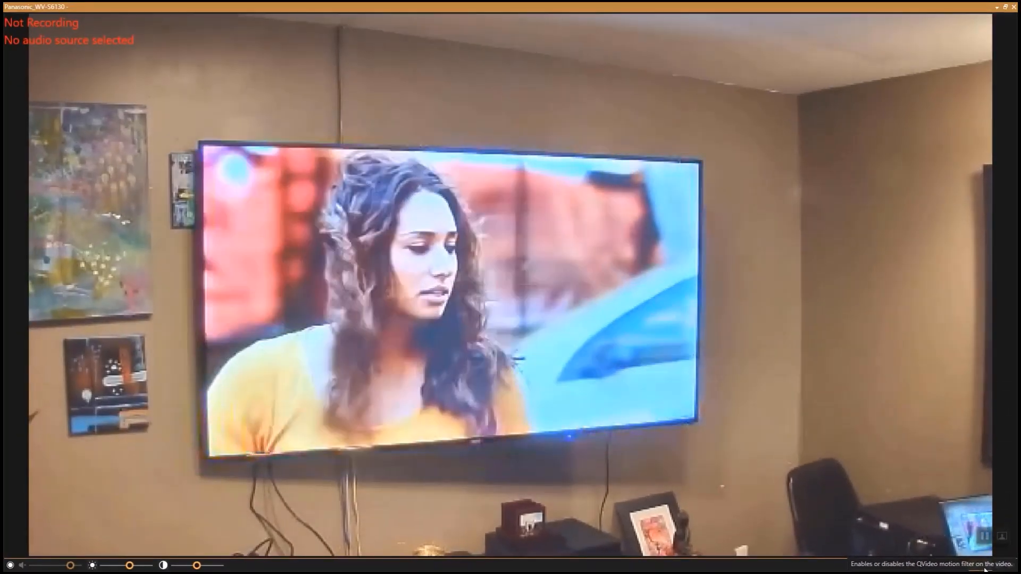
- Toggle the QVideo motion filter on the Panasonic_WV-S6130 video and save a snapshot without a comment
left_click(984, 569)
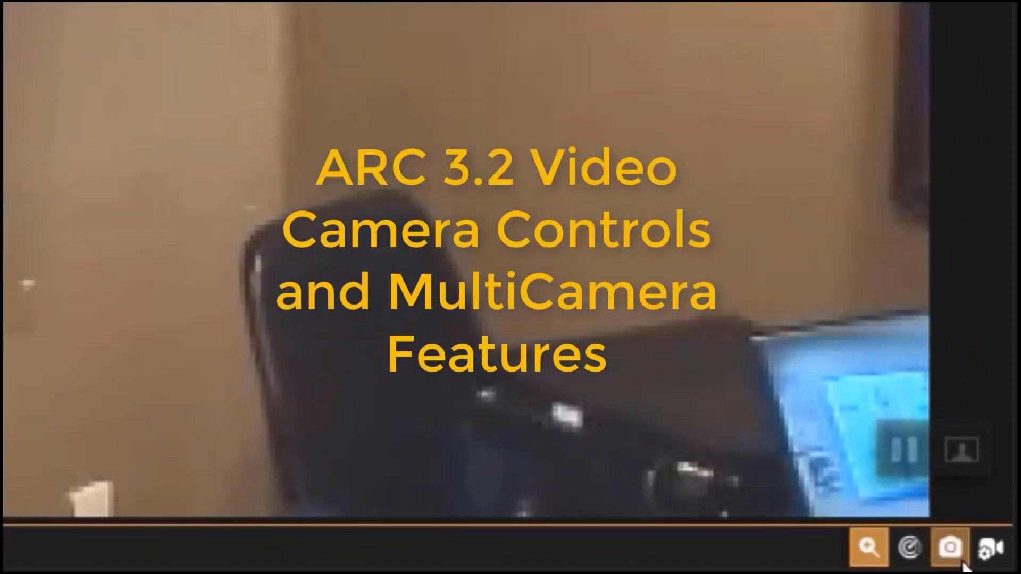
left_click(951, 548)
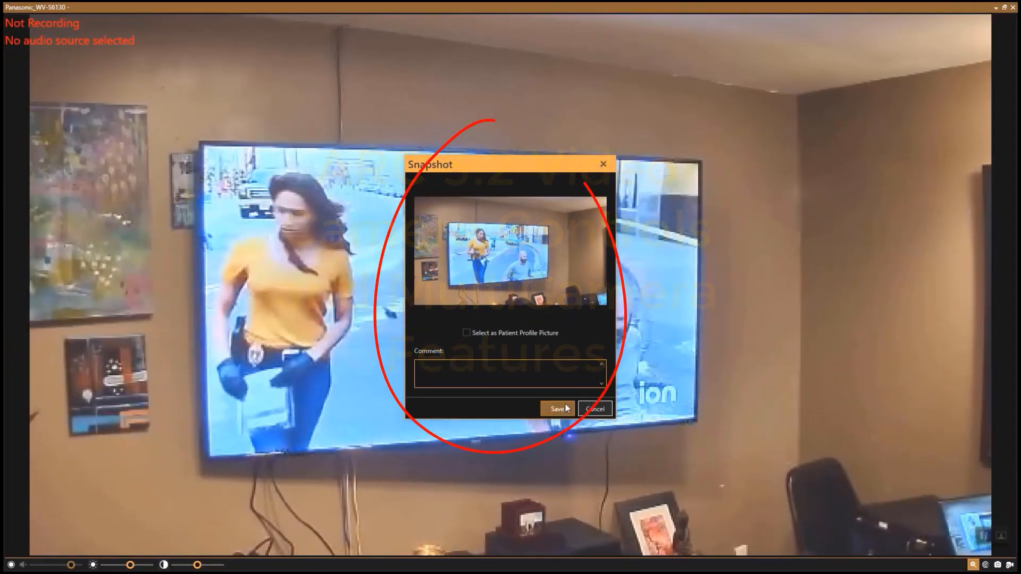
left_click(567, 409)
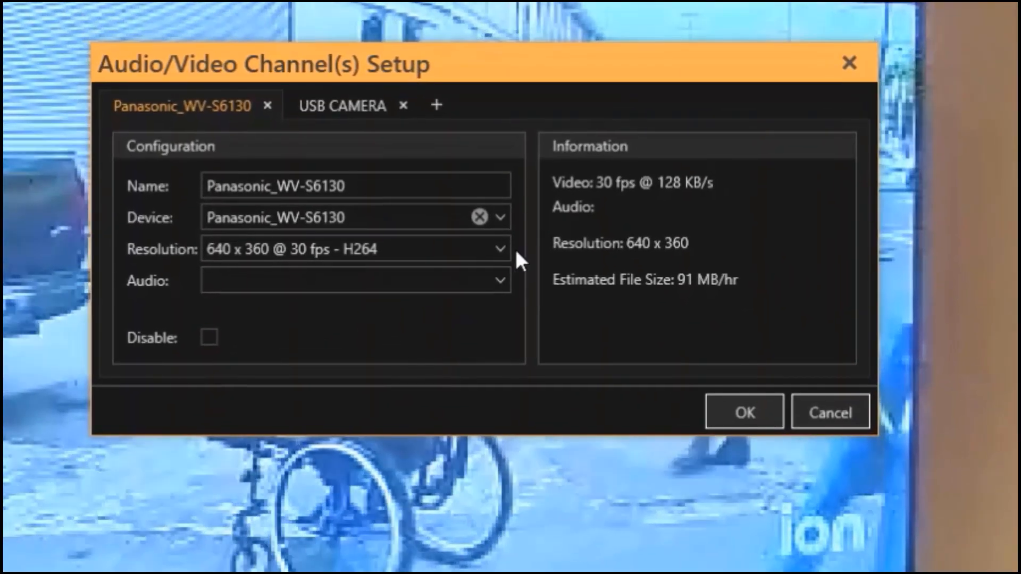
- Set the Panasonic_WV-S6130 channel resolution to 1280 x 720 @ 30 fps - H264 and apply it
left_click(501, 252)
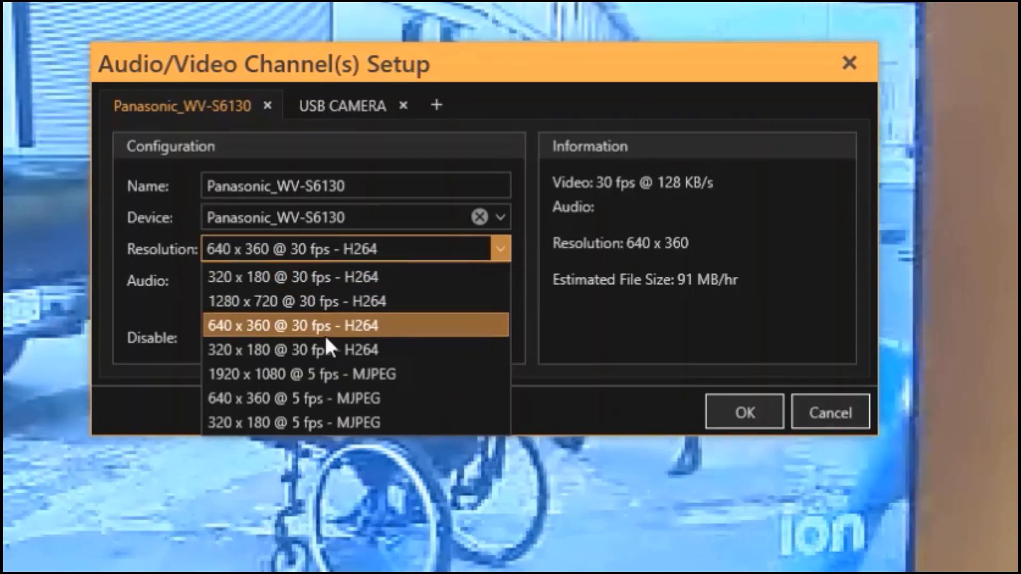
left_click(343, 304)
left_click(724, 411)
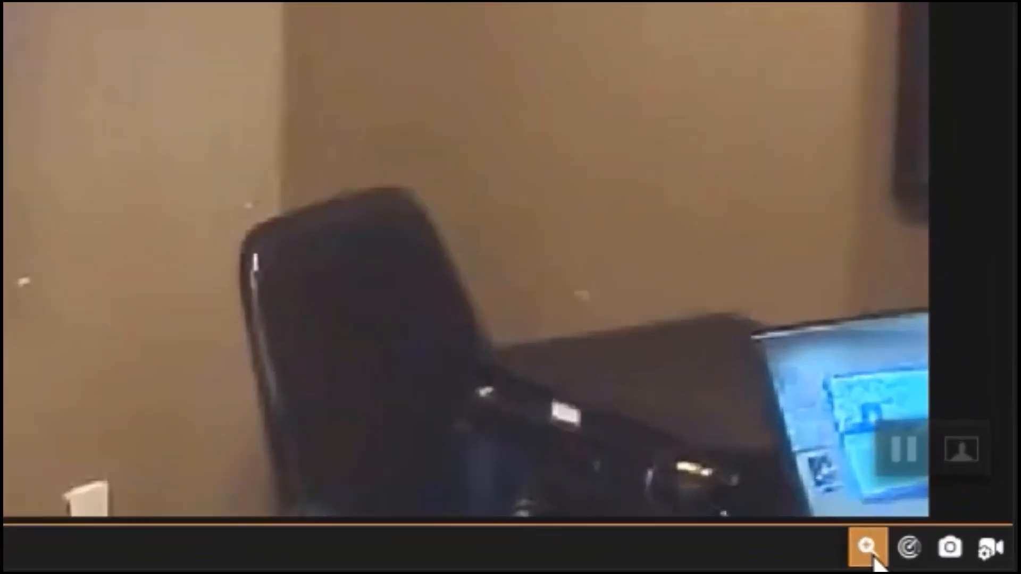
- Toggle the video's zoom mode to reveal the camera movement controls, and zoom the Panasonic camera in and back out
left_click(969, 565)
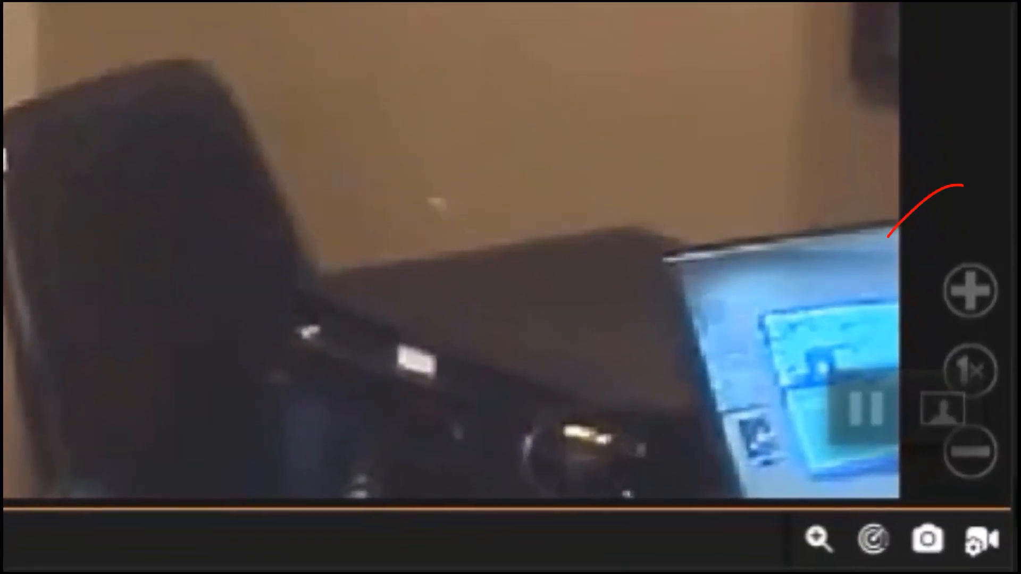
left_click(973, 290)
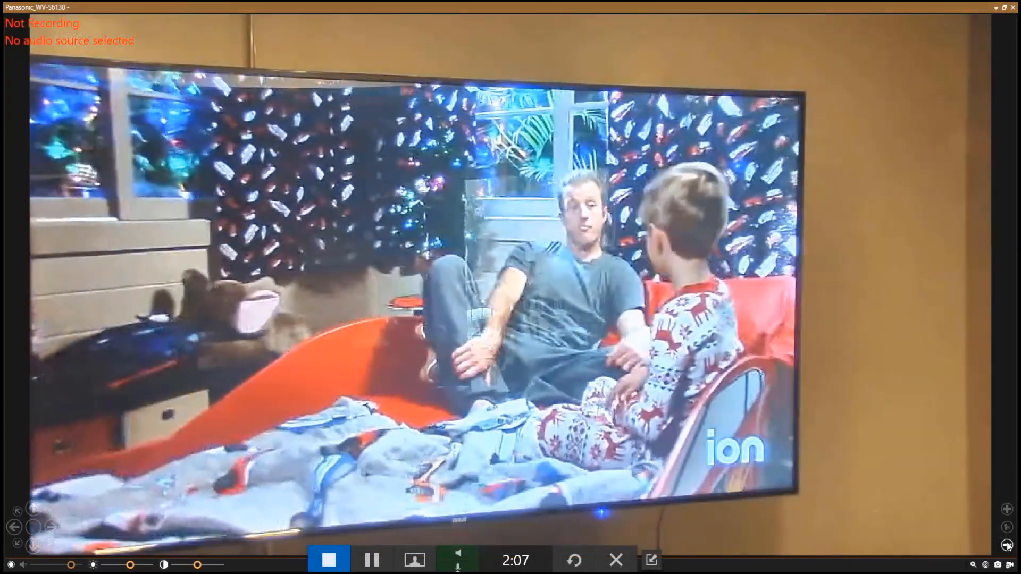
left_click(1007, 546)
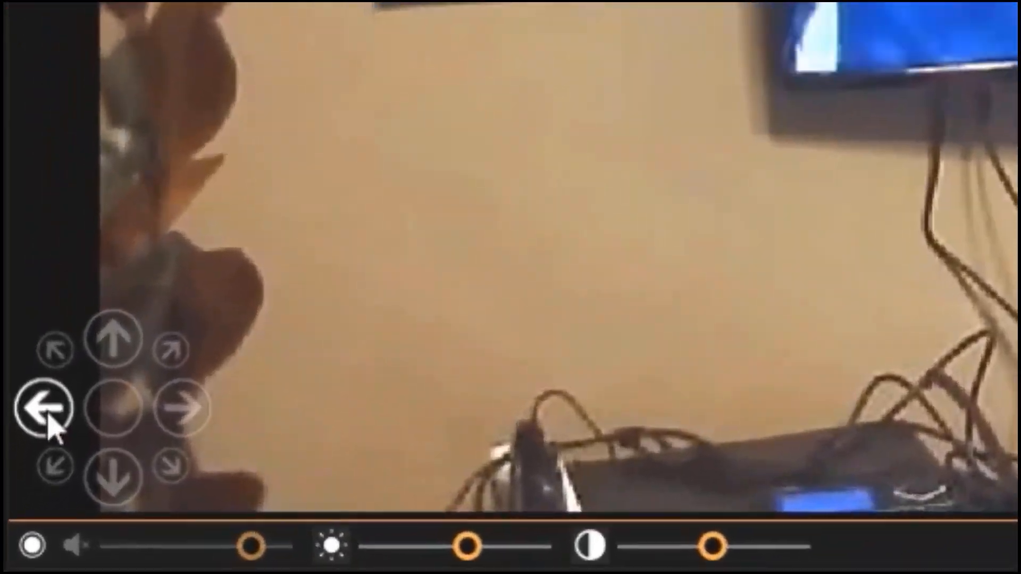
- Move the Panasonic camera left, right, up and down, and diagonally to the upper right and lower left
left_click(49, 417)
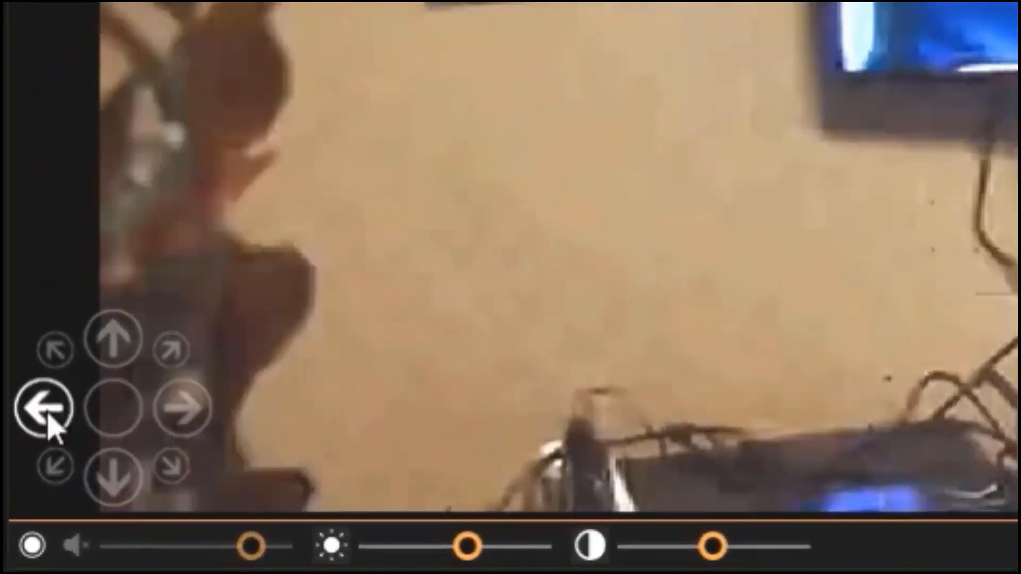
left_click(194, 426)
left_click(130, 343)
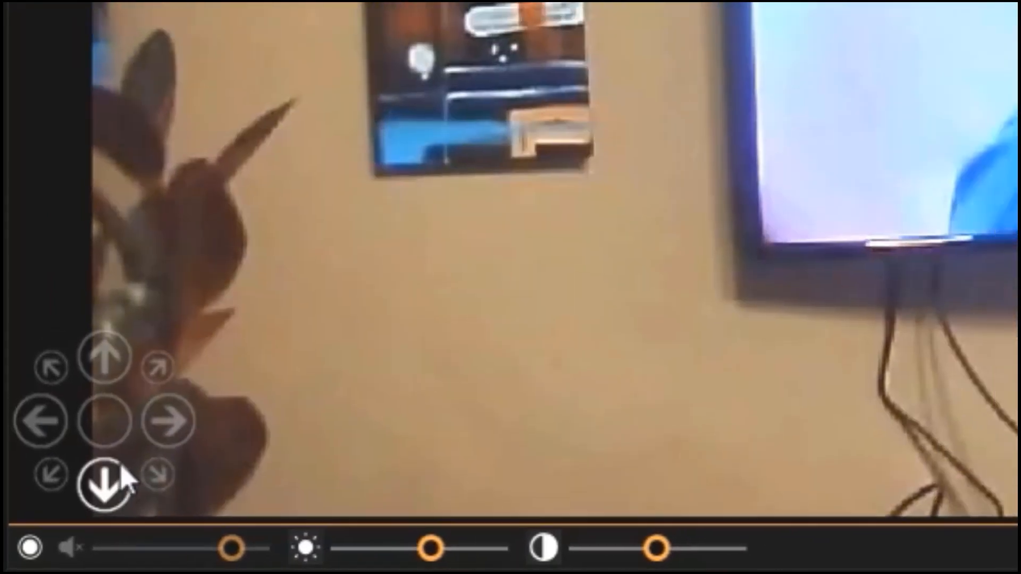
left_click(104, 482)
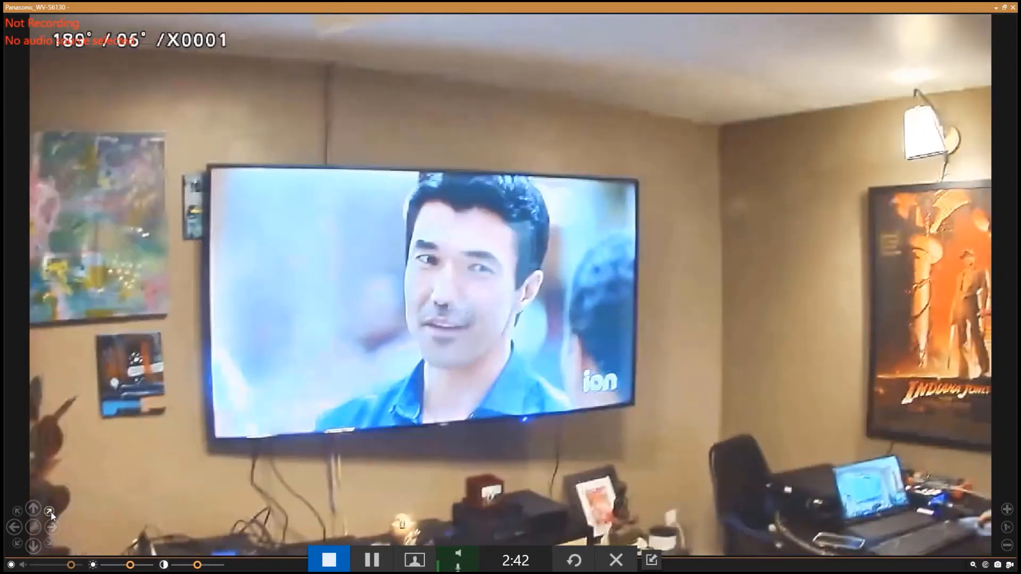
left_click(50, 512)
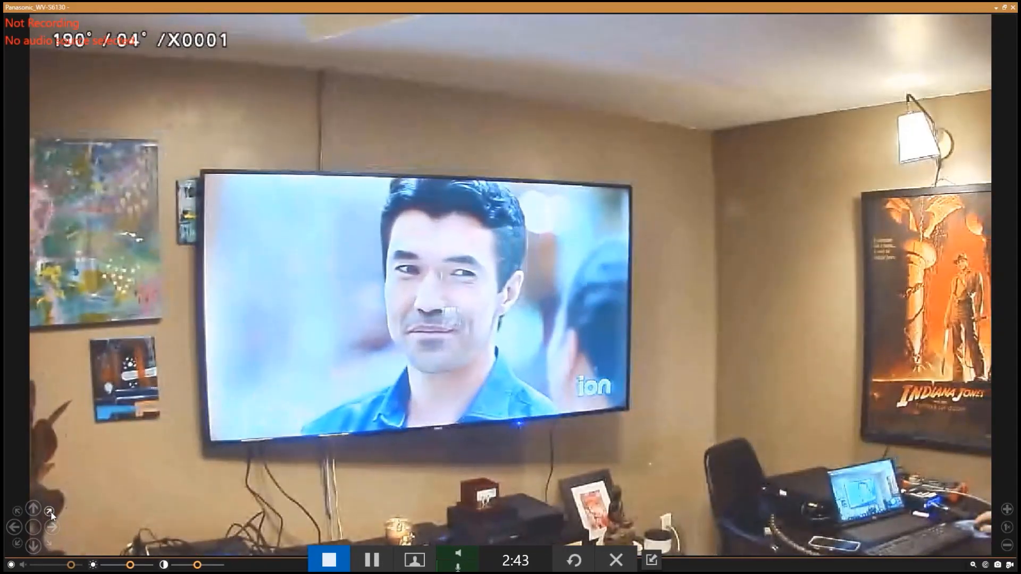
left_click(17, 543)
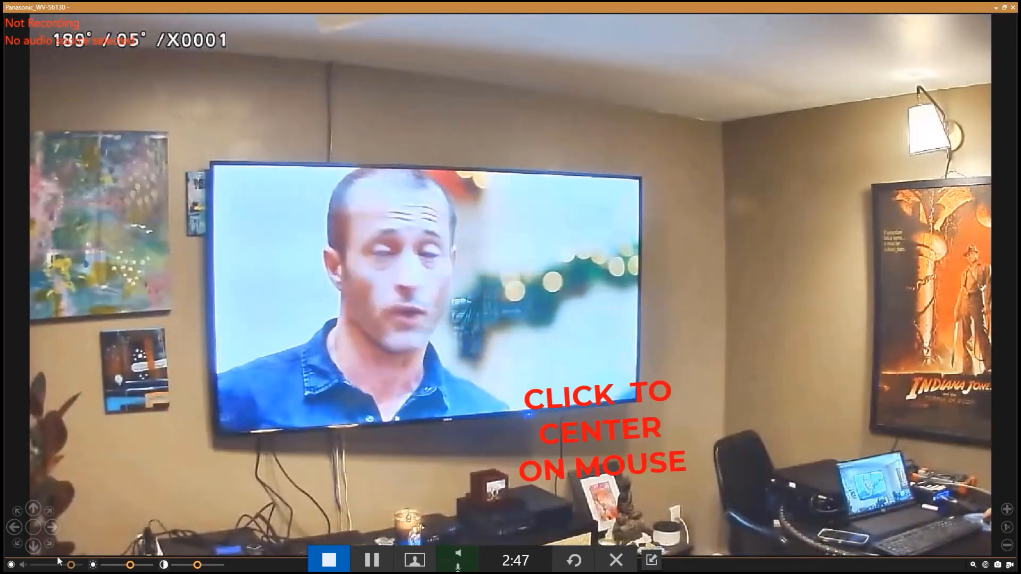
left_click(20, 544)
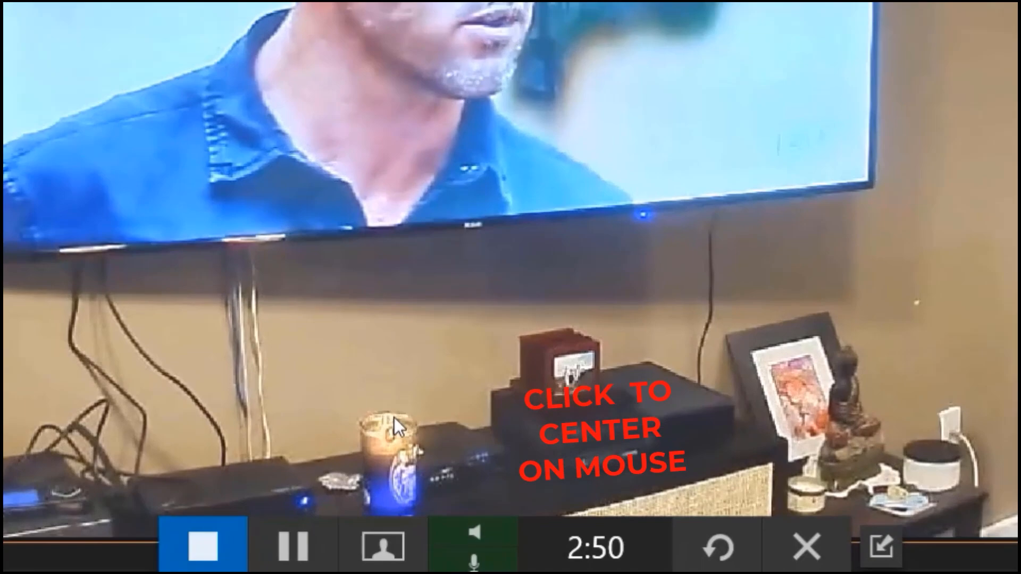
- Center the Panasonic camera on the candle, zoom in, and frame the candle with a selection rectangle
left_click(394, 417)
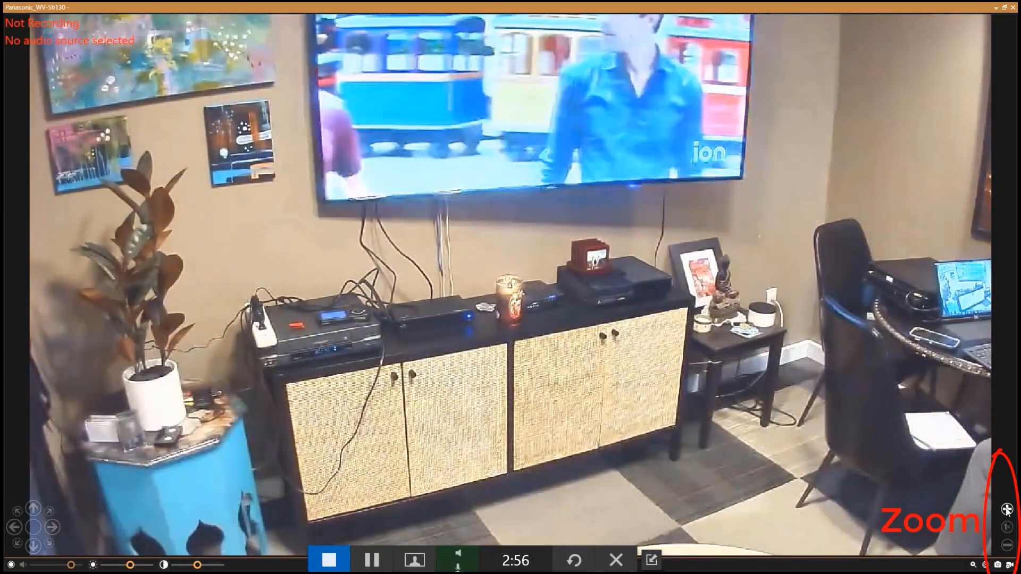
left_click(1006, 510)
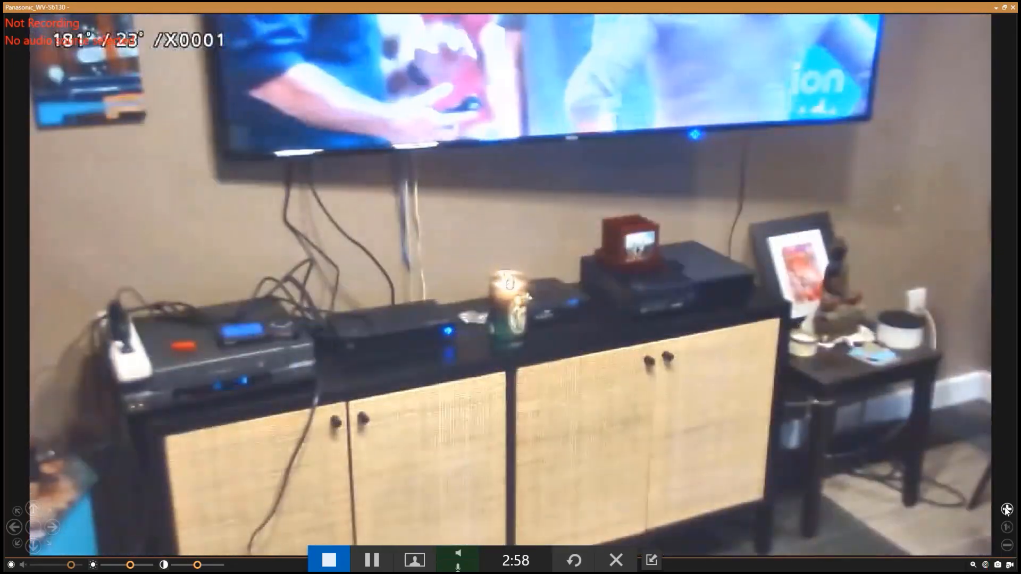
mouse_move(494, 169)
left_mouse_down()
mouse_move(321, 314)
mouse_move(685, 263)
mouse_move(410, 182)
left_mouse_up()
left_click_drag(438, 243, 595, 359)
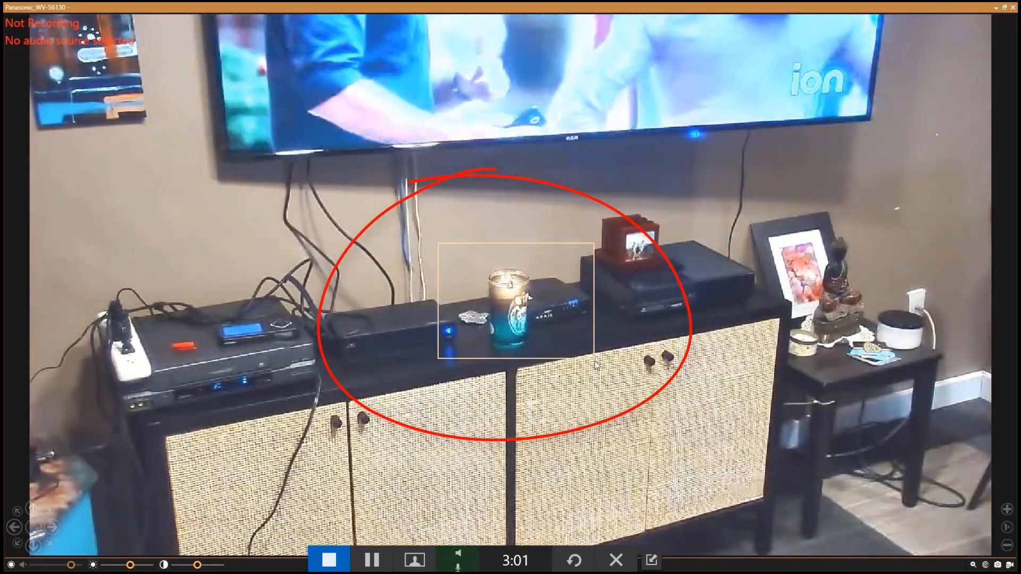